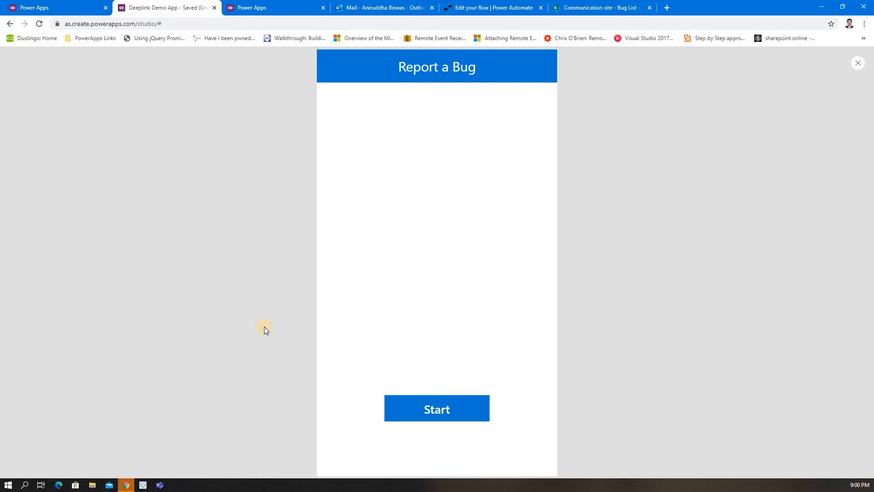
Start a new bug report and enter Test 5 as both its title and its description
click(449, 411)
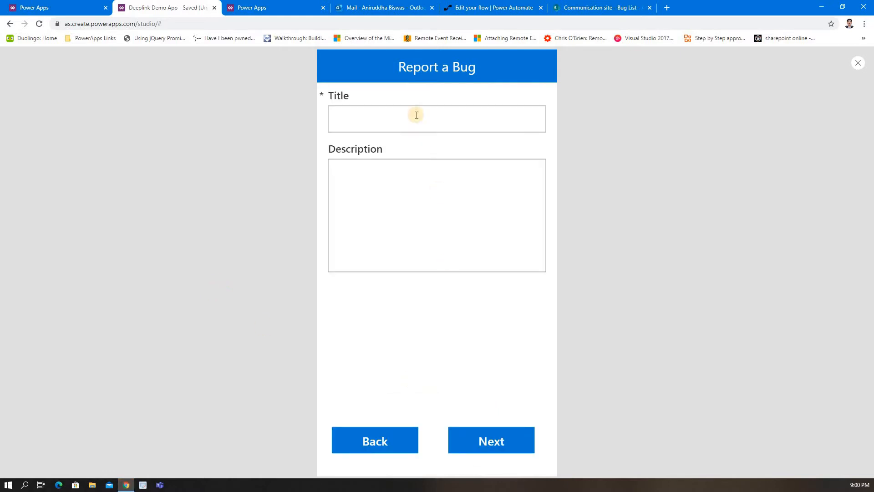
click(417, 115)
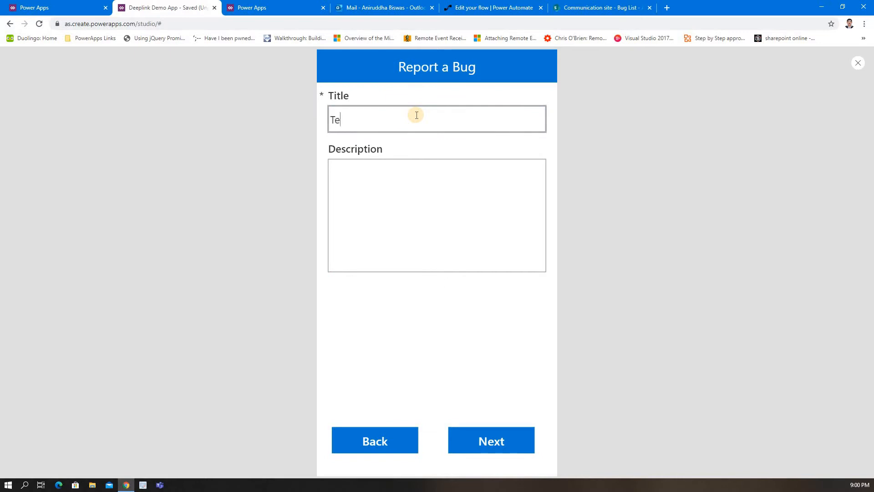
text(Test 5)
click(442, 205)
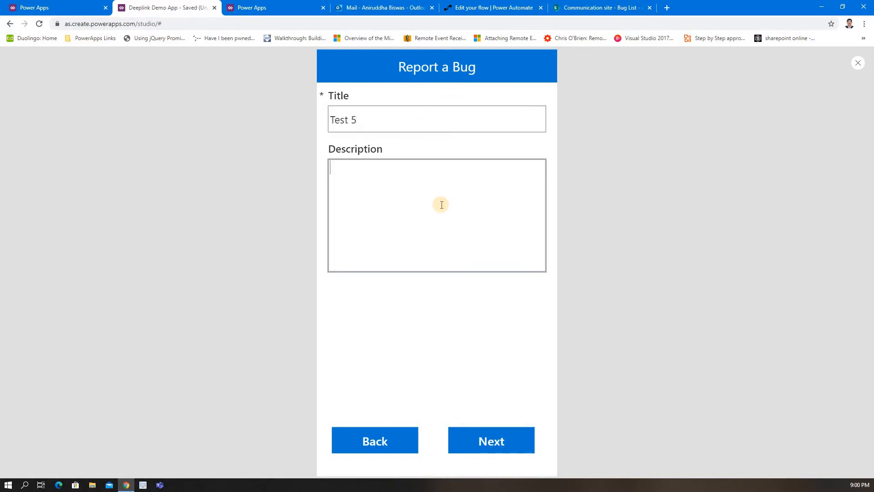
text(Test 4)
Attach the picture #MG_5813.jpg to the bug report and submit it
click(491, 440)
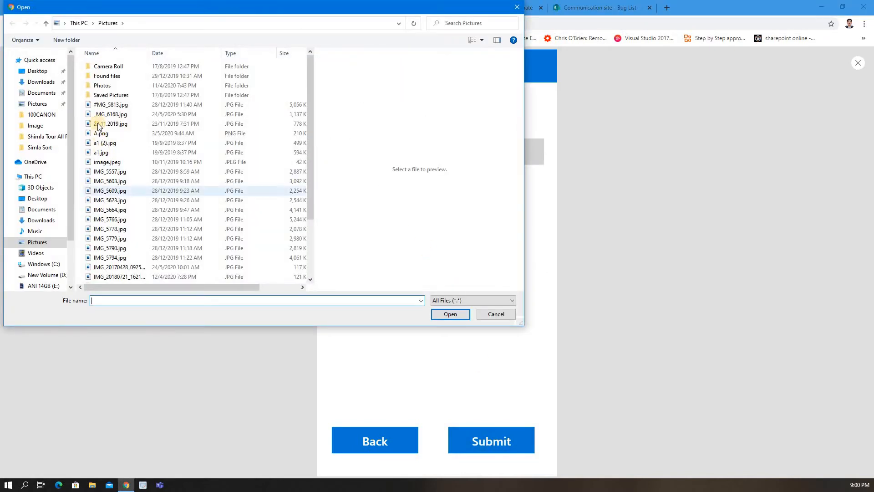
click(103, 103)
click(450, 313)
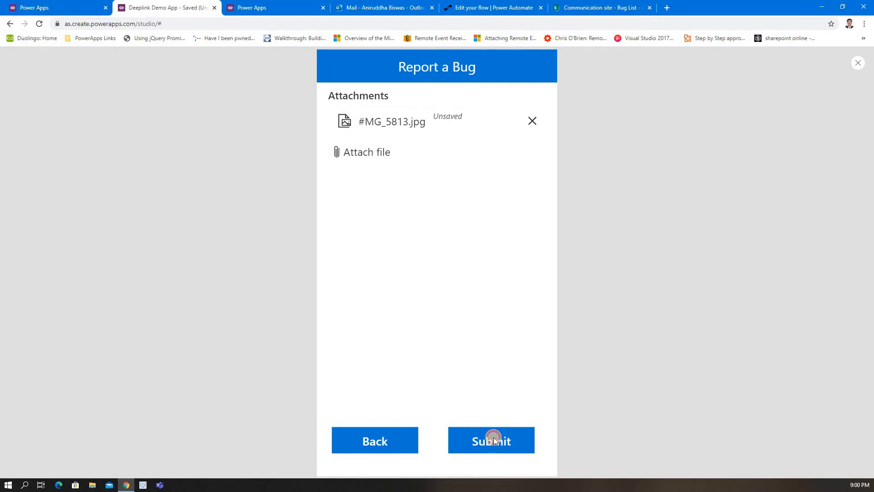
click(493, 437)
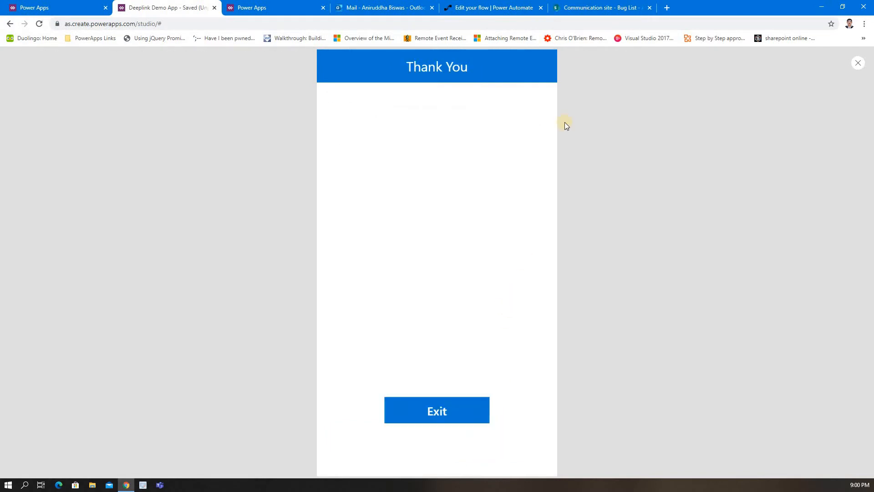
Switch to the SharePoint Bug List and refresh it to check for the submitted bug
click(581, 7)
click(39, 25)
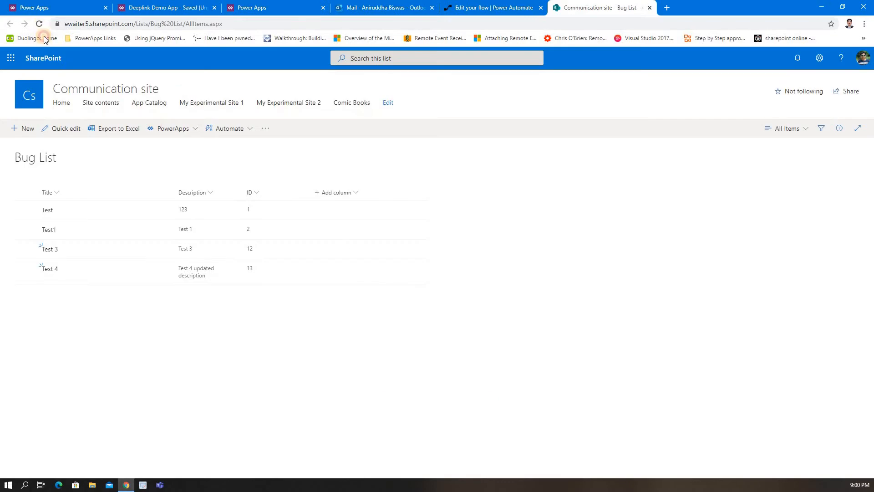
click(307, 348)
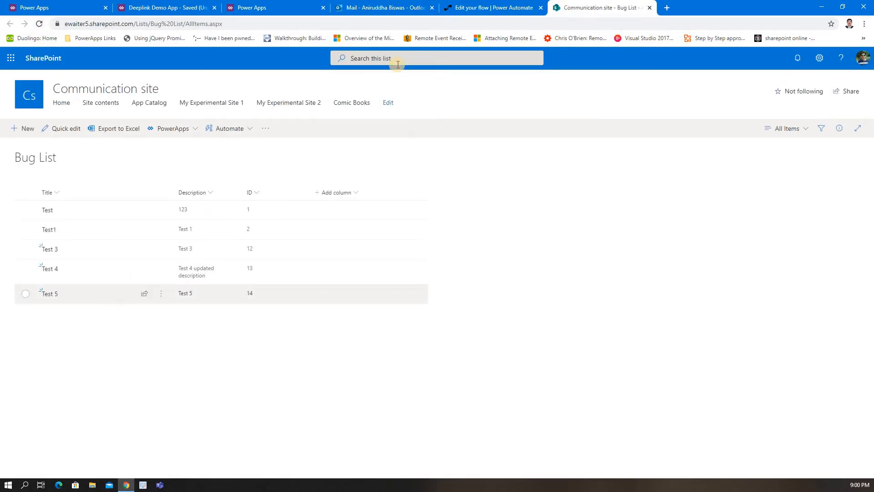
Open the SharePoint new-item email flow for editing in Power Automate and examine its trigger and Send an email (V2) action
click(455, 8)
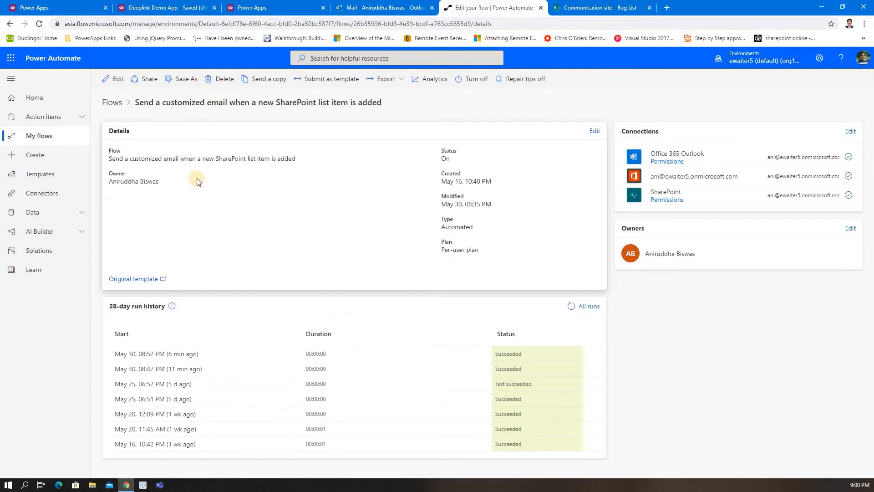
click(116, 79)
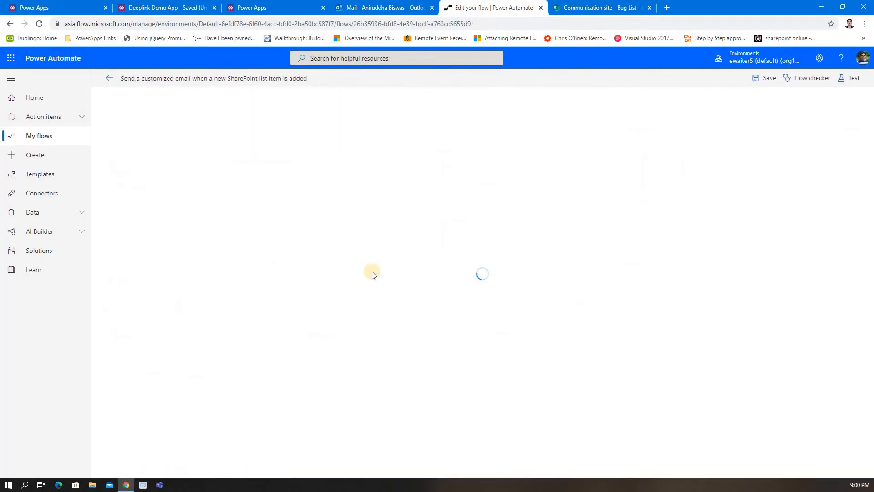
click(424, 115)
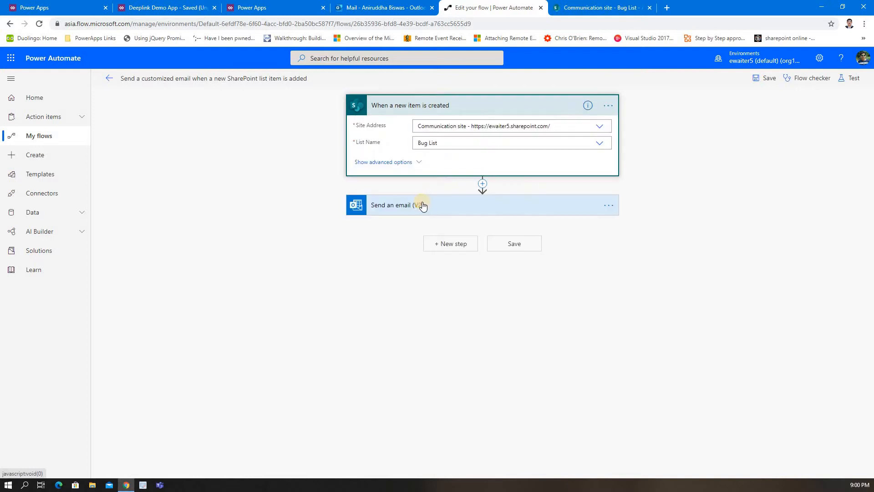
click(426, 205)
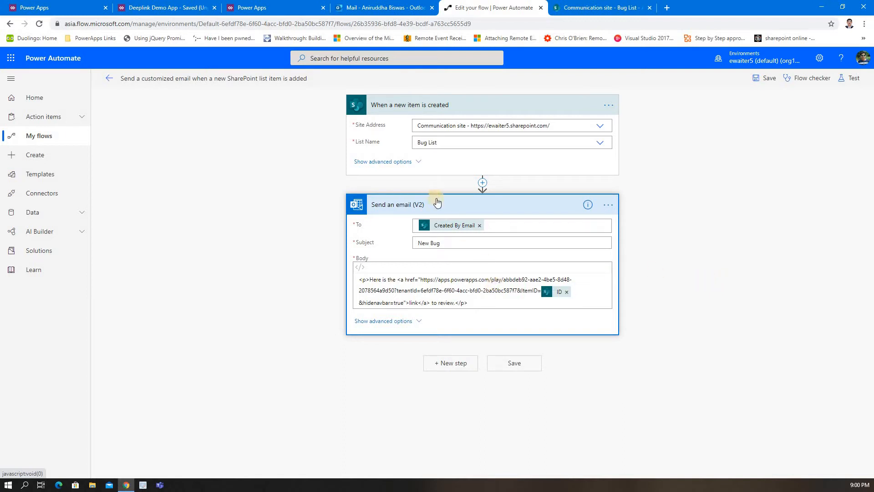
Switch to Outlook, open the newest New Bug email and follow its review link
click(362, 5)
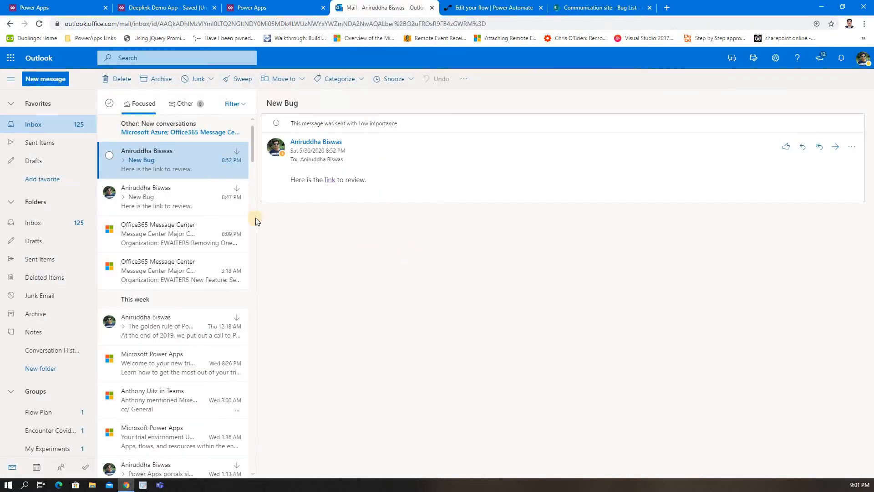
click(164, 198)
click(159, 158)
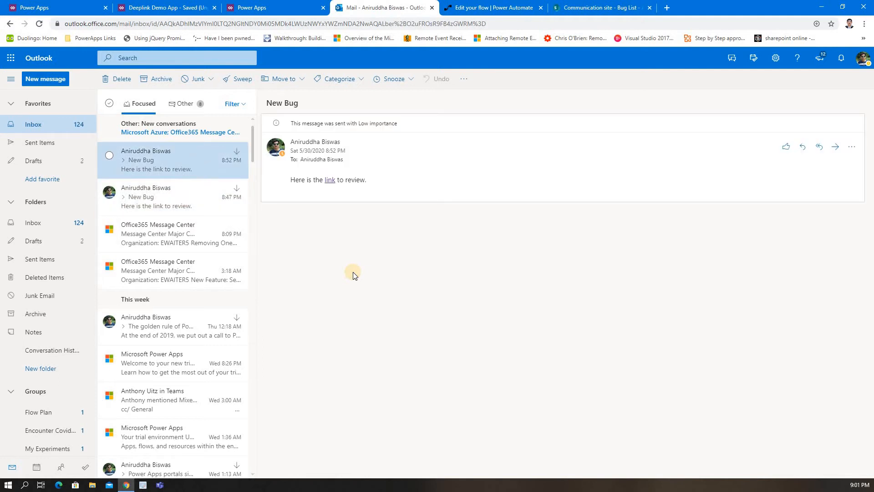
click(144, 154)
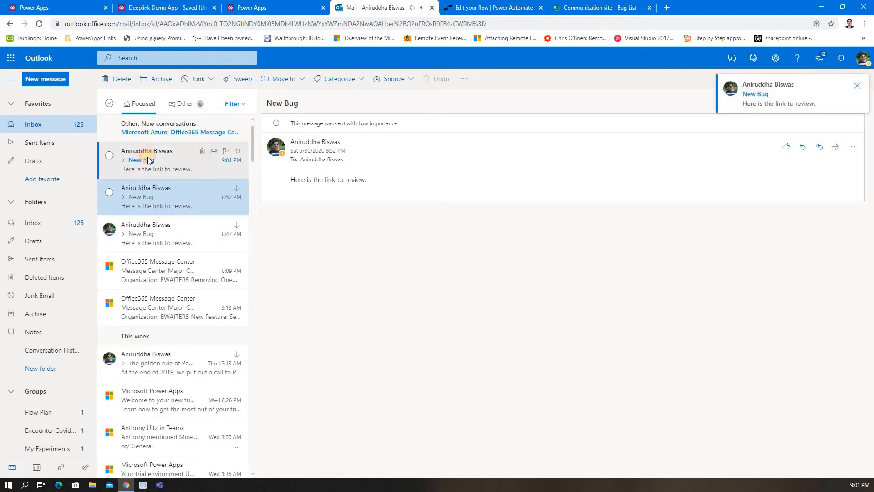
click(330, 180)
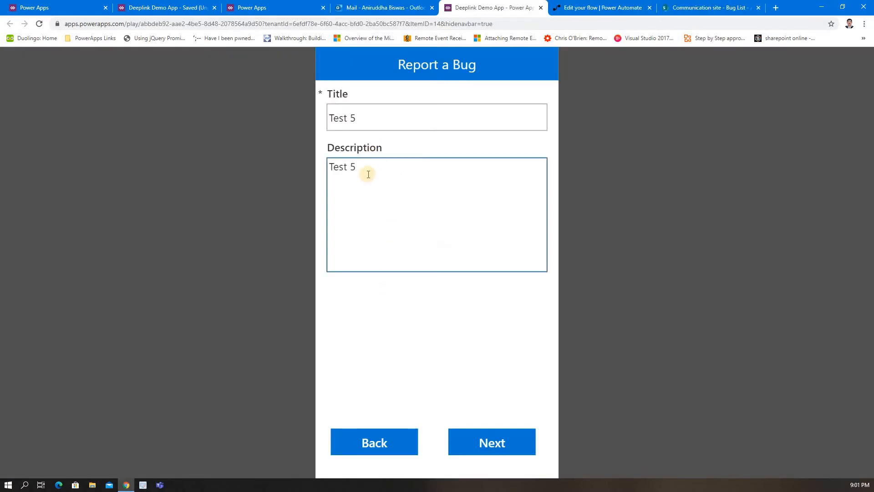
Extend the report's description to "Test 5 Updated Description" and submit the form, keeping the existing attachment
click(382, 167)
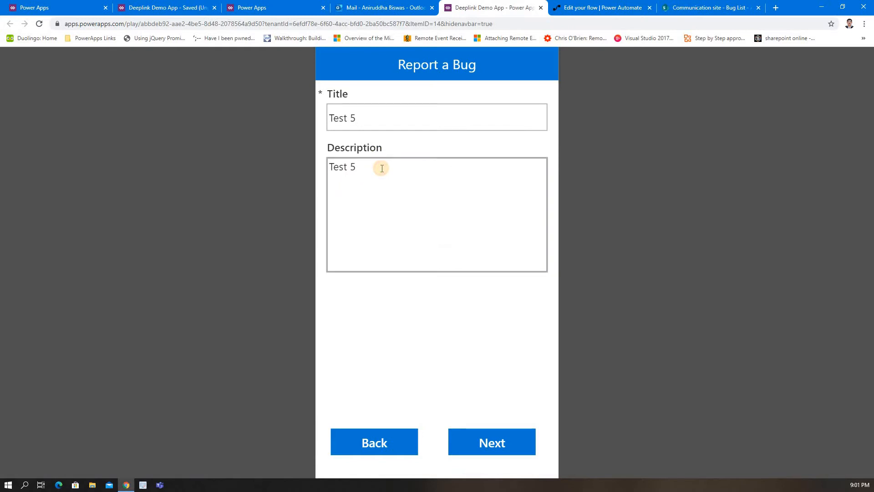
text(Updated Description)
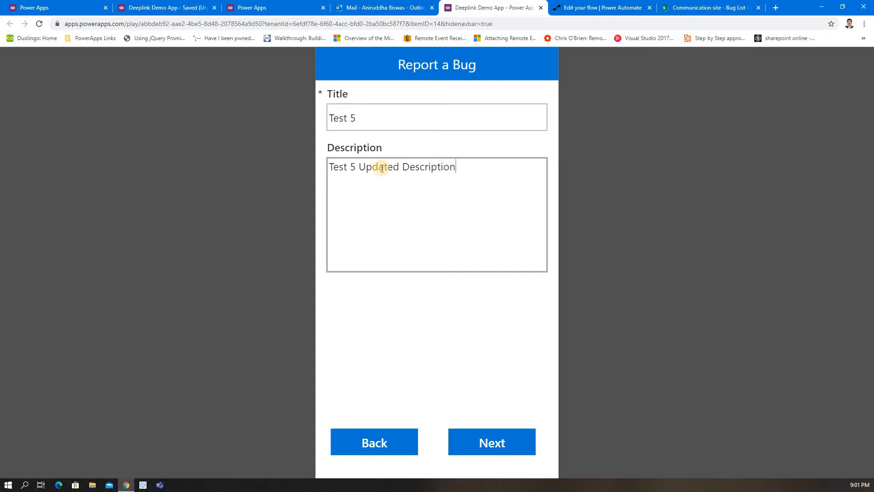
click(500, 448)
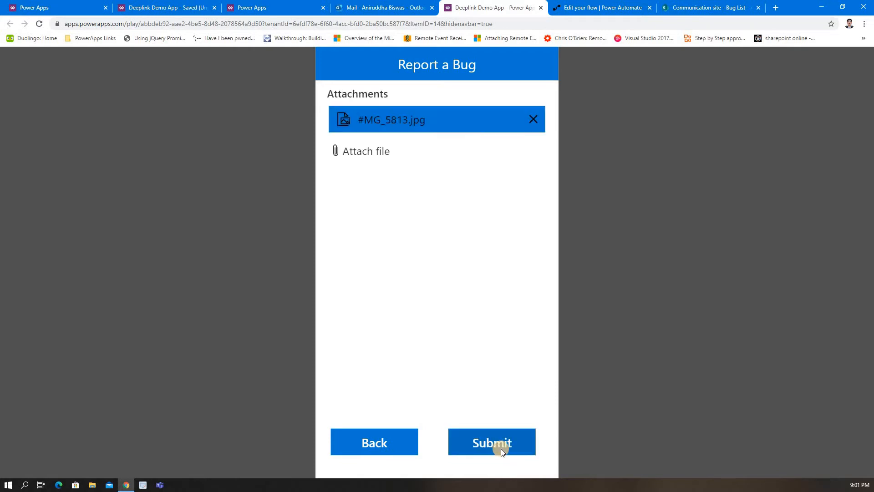
click(501, 449)
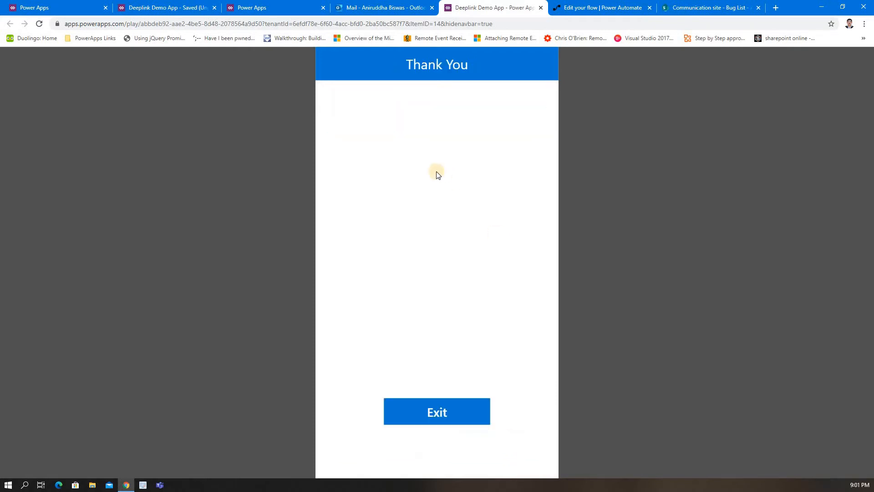
Check the edited description in the refreshed SharePoint Bug List and in the reloaded bug report link
click(737, 6)
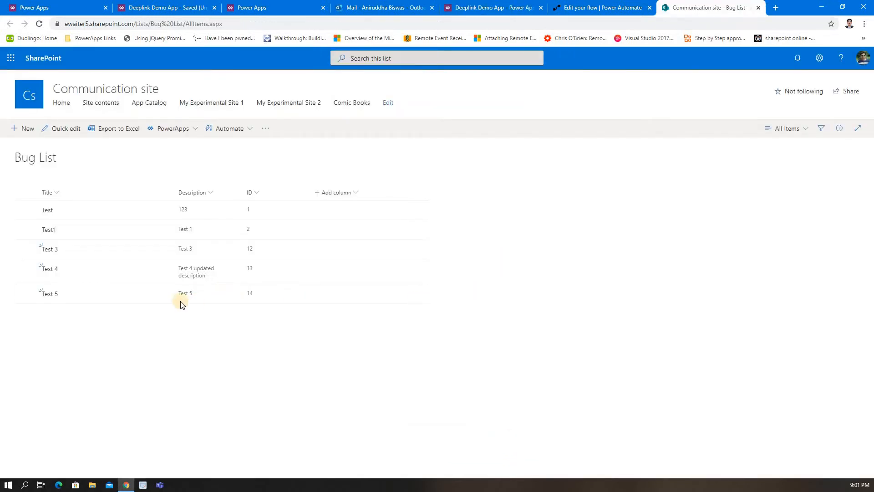
key(F5)
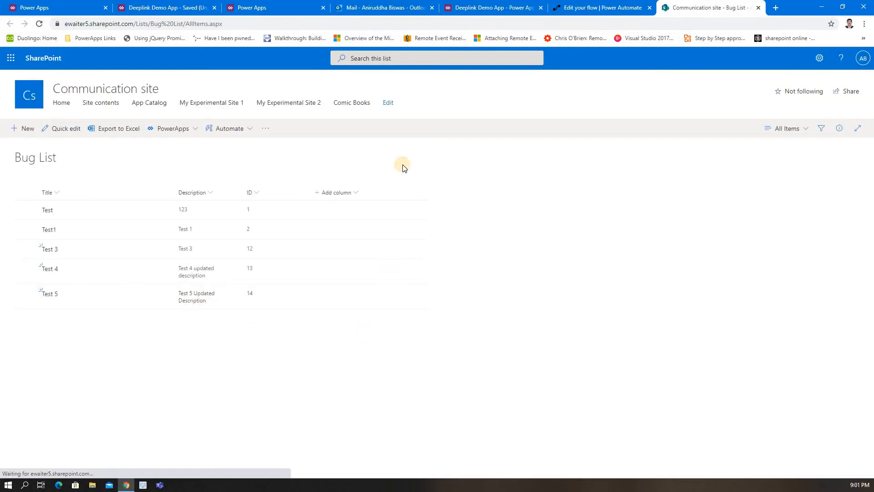
click(492, 7)
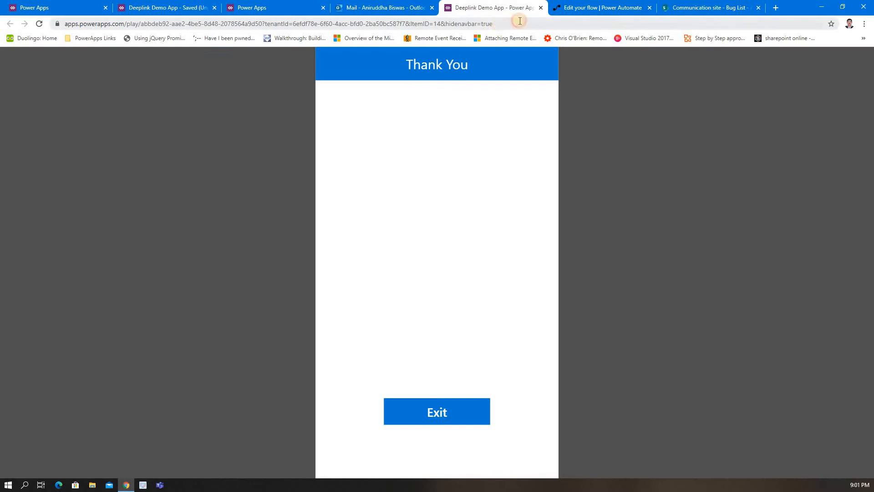
click(519, 21)
key(Return)
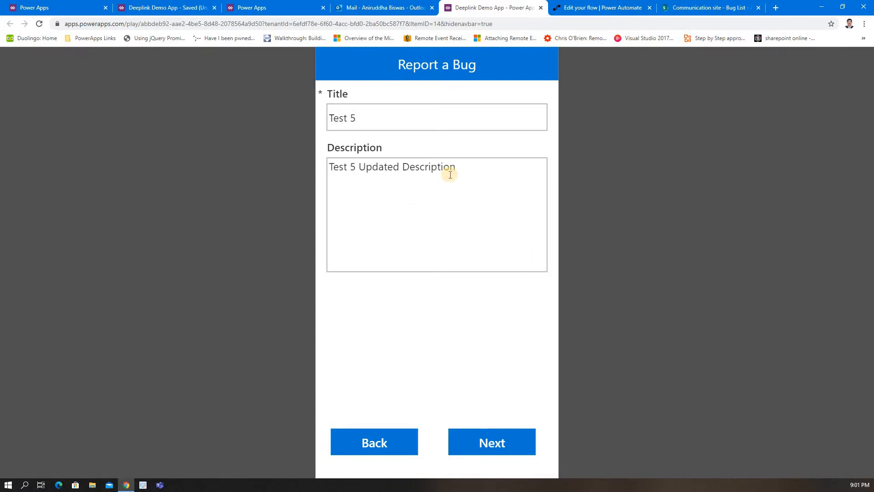
click(450, 175)
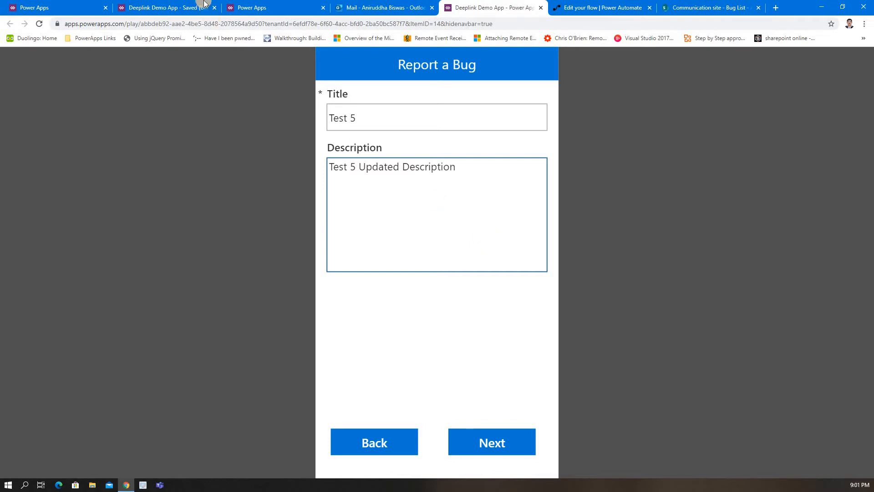
Return to Power Apps Studio, close the preview and look through the Home, First Form, Second Form and Thank You screens
click(182, 7)
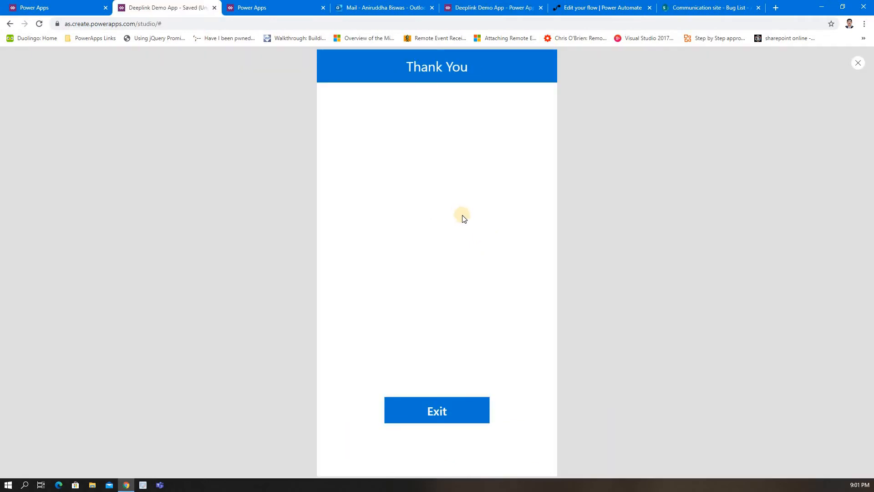
click(857, 64)
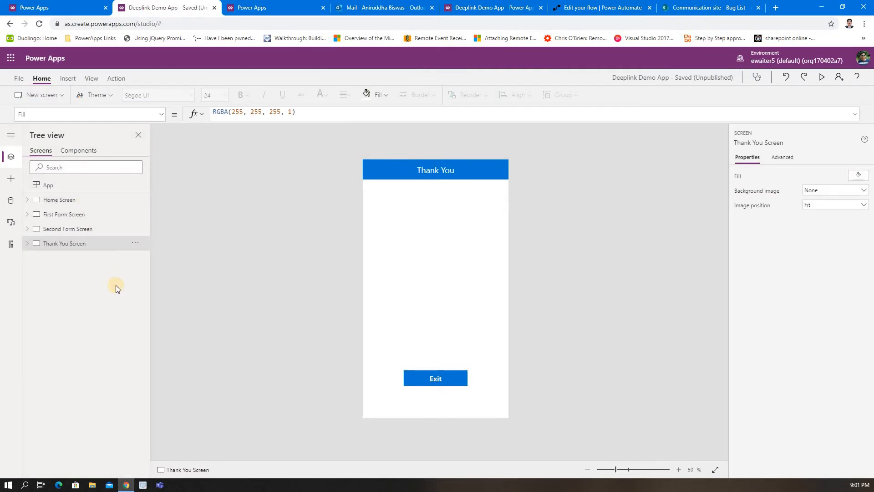
click(58, 199)
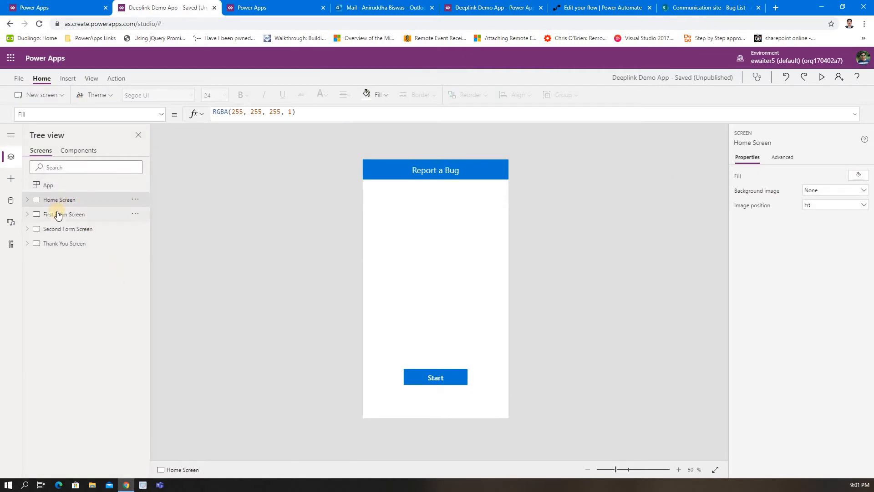
click(58, 214)
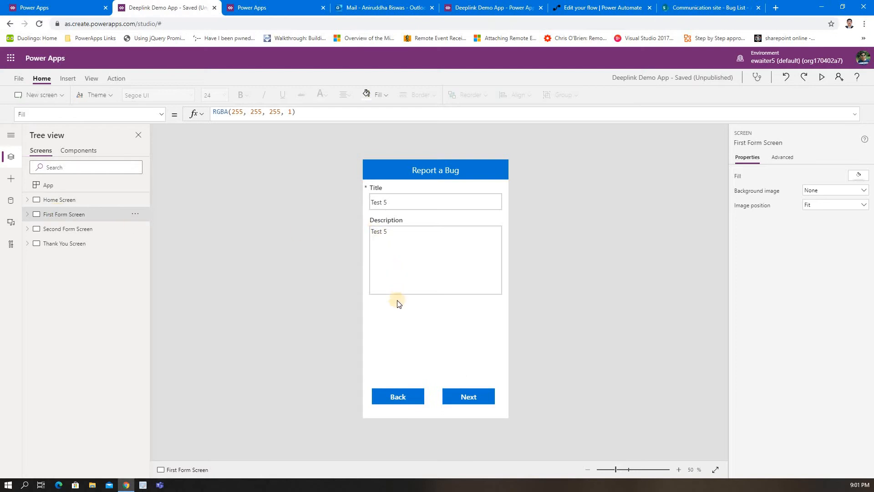
click(83, 229)
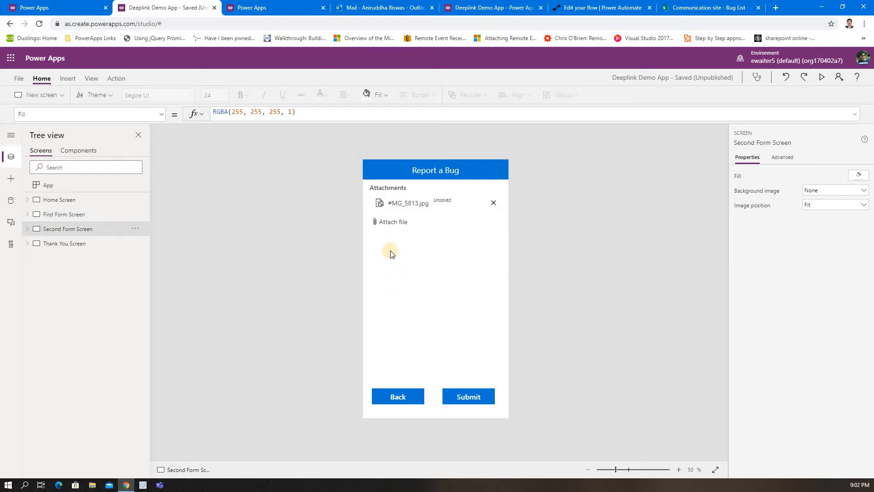
click(70, 242)
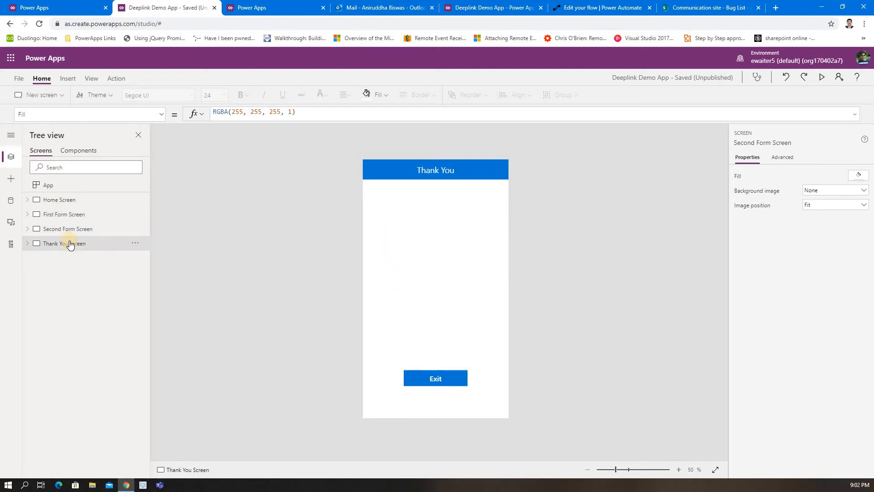
Examine the App object's OnStart formula, focusing on the Param function and its ItemID parameter
click(68, 193)
click(68, 189)
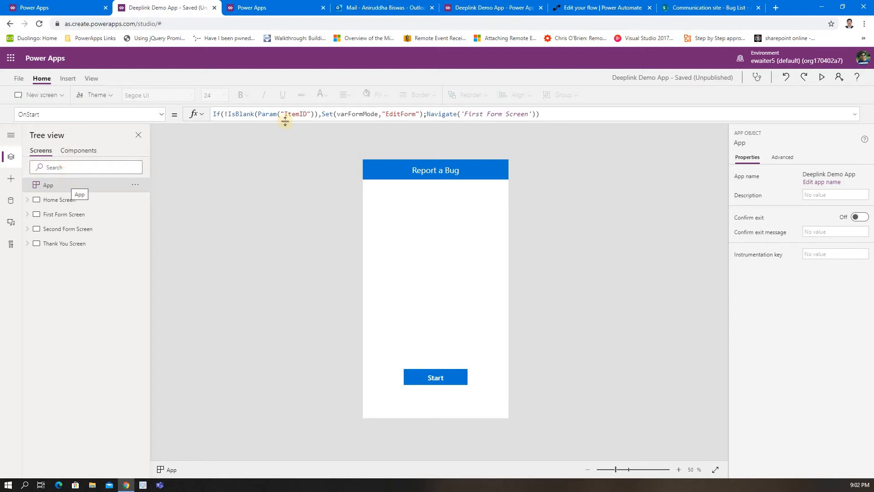
double_click(268, 114)
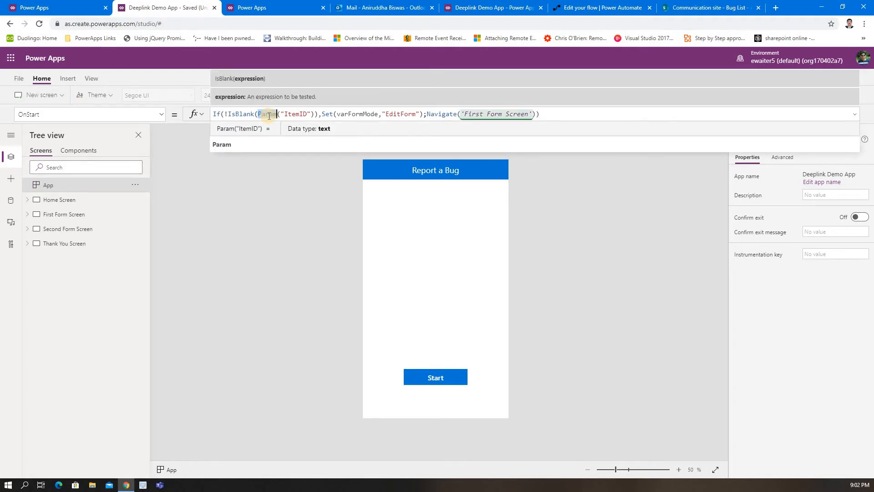
double_click(292, 114)
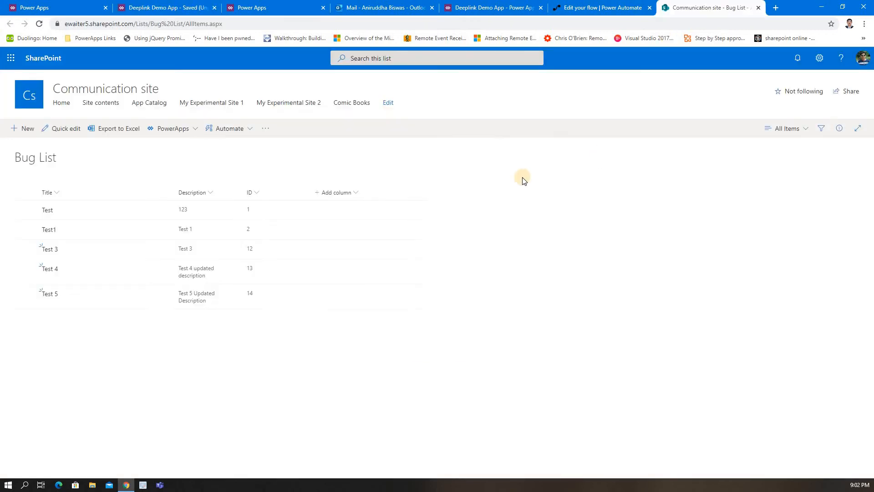
Switch to the Power Automate flow and examine the app URL and hidenavbar=true parameter in the Send an email body
click(701, 7)
click(562, 5)
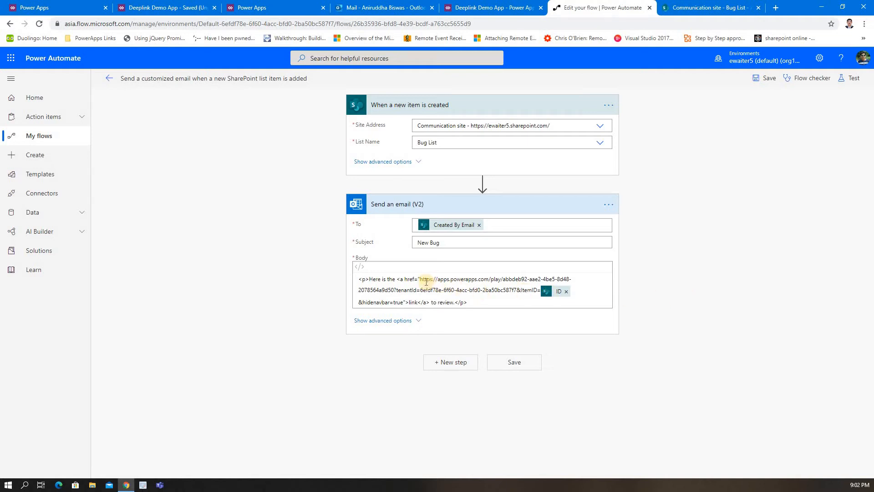
drag(420, 280, 513, 291)
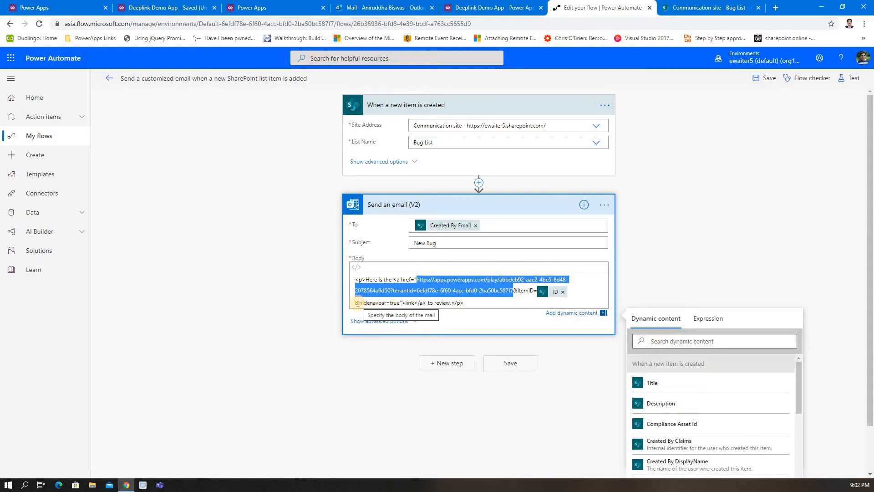
drag(359, 303, 399, 302)
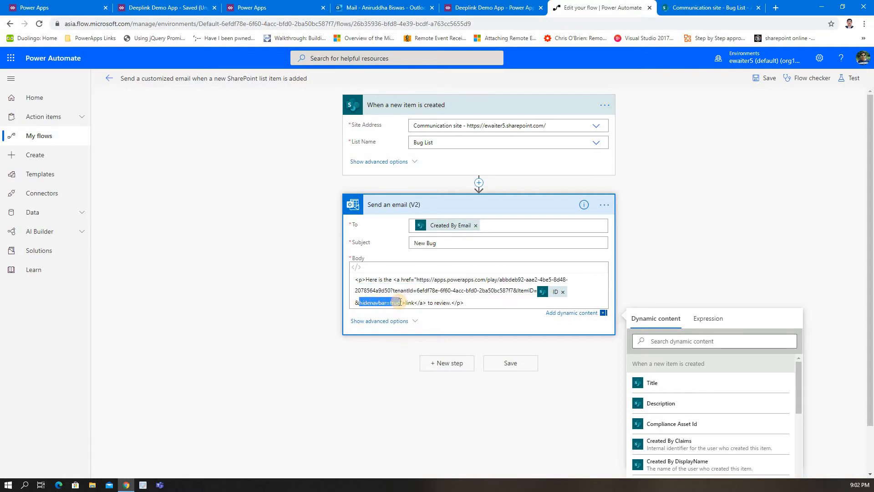
Load the bug report link without its &hidenavbar=true parameter to compare the display, and return to the original link
click(496, 7)
click(513, 22)
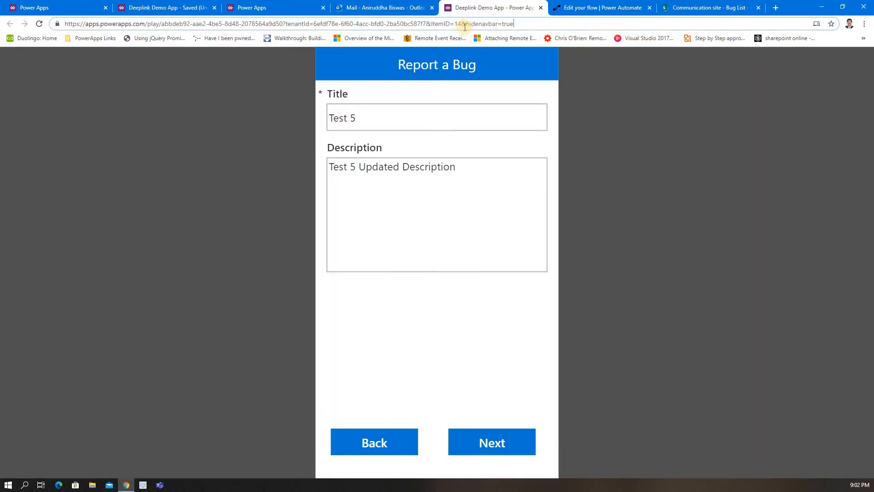
drag(461, 25, 529, 18)
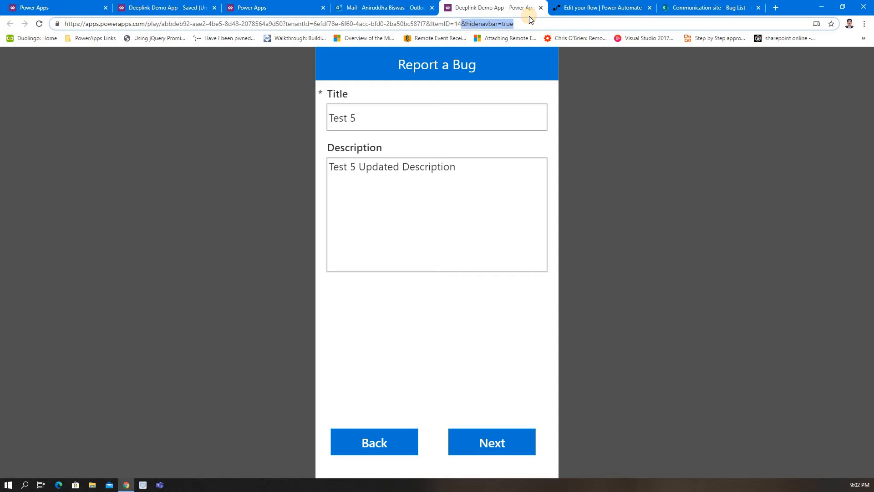
key(BackSpace)
key(Return)
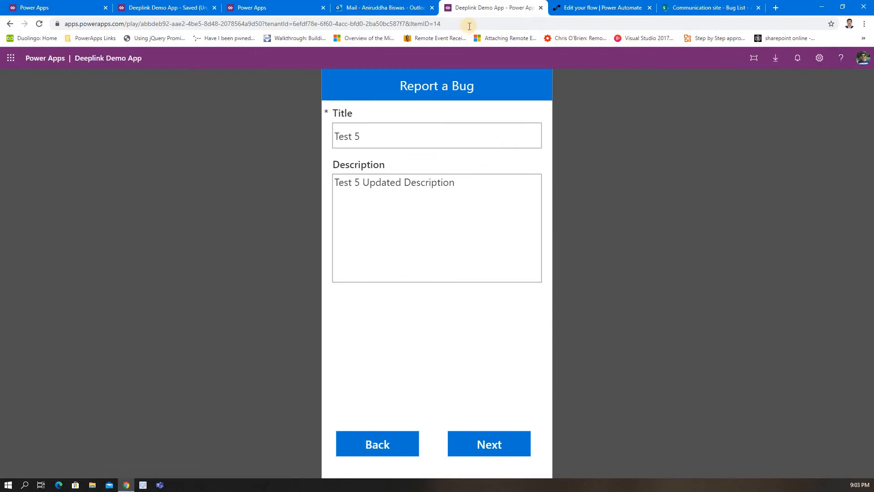
click(11, 25)
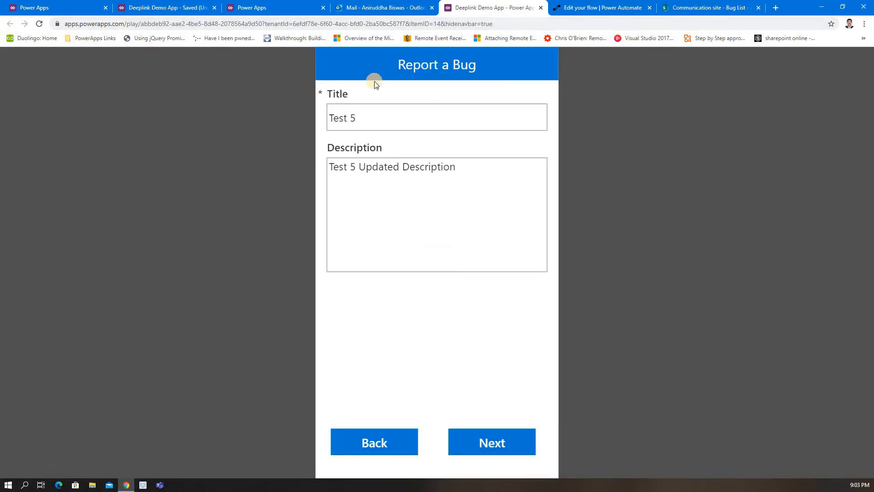
Compare the ItemID parameter in the flow's email link with the App's OnStart formula in Power Apps Studio, including its varFormMode variable
click(704, 6)
click(597, 7)
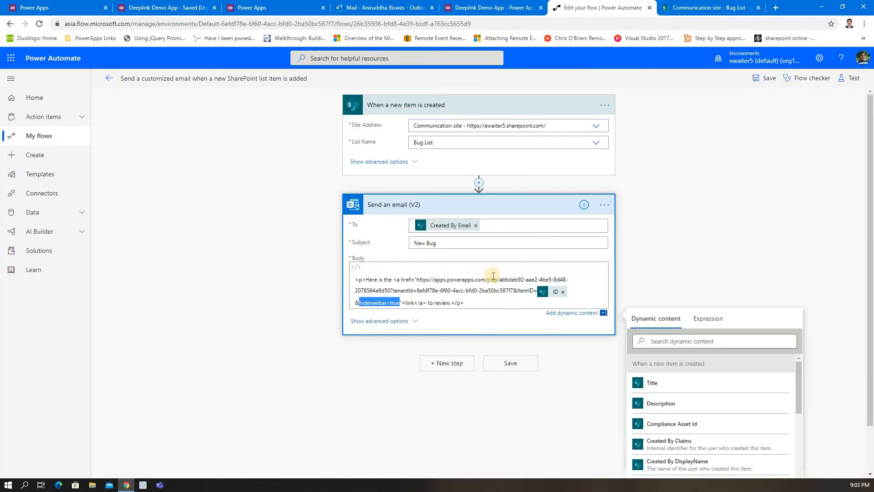
double_click(519, 291)
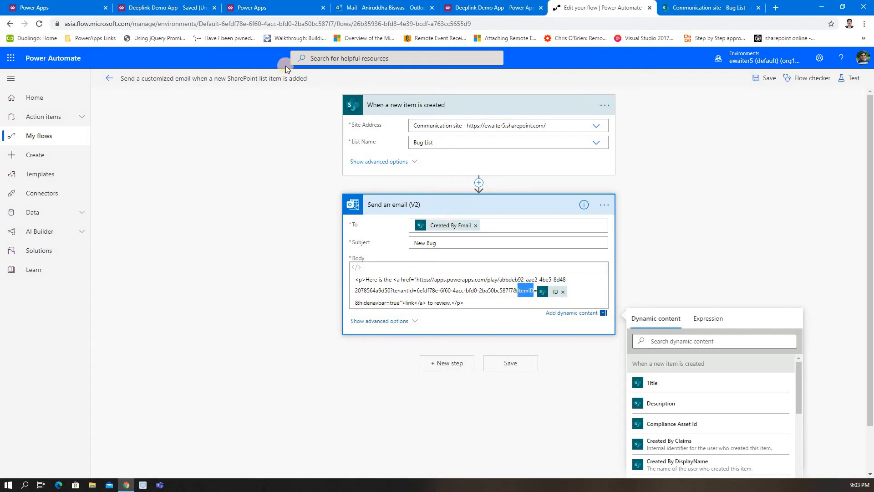
click(147, 6)
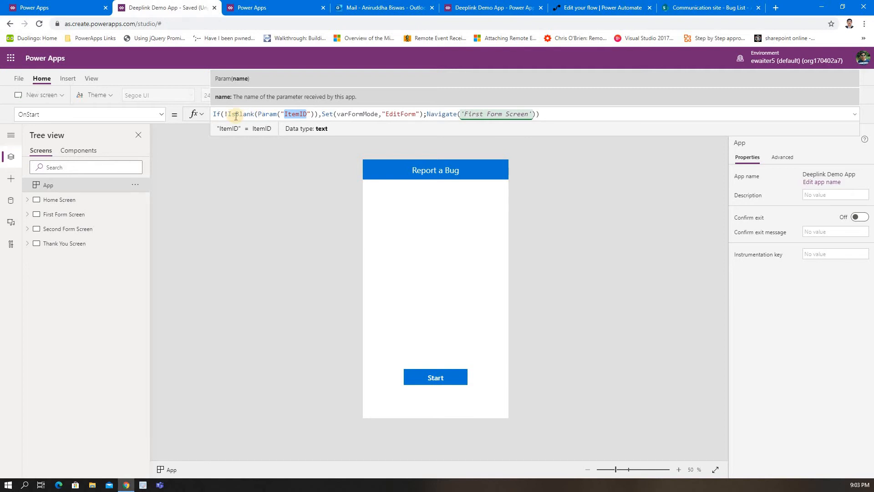
double_click(345, 115)
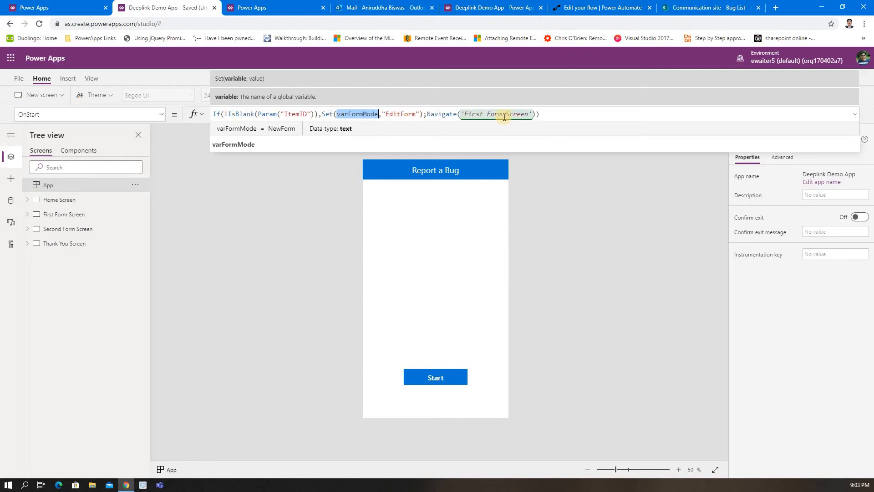
Examine the DefaultMode formula of Form1 on the First Form Screen, focusing on the varFormMode comparison with "EditForm"
click(44, 214)
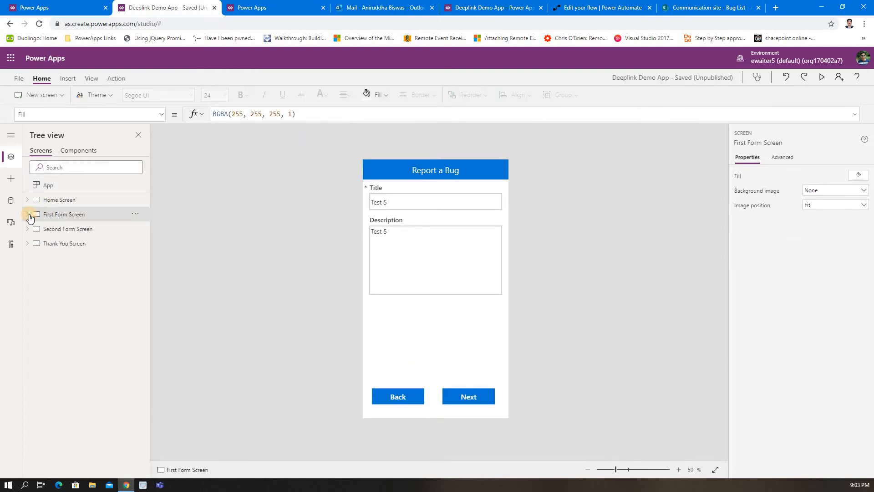
click(28, 214)
click(68, 244)
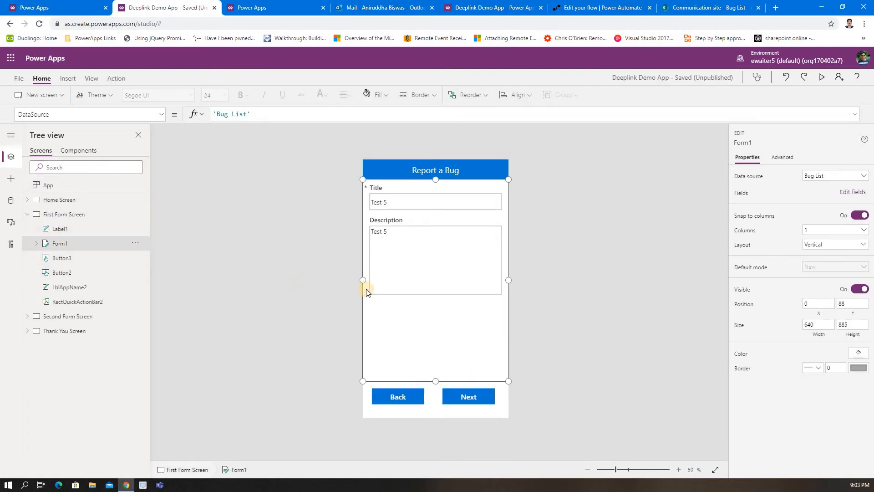
click(162, 114)
click(116, 214)
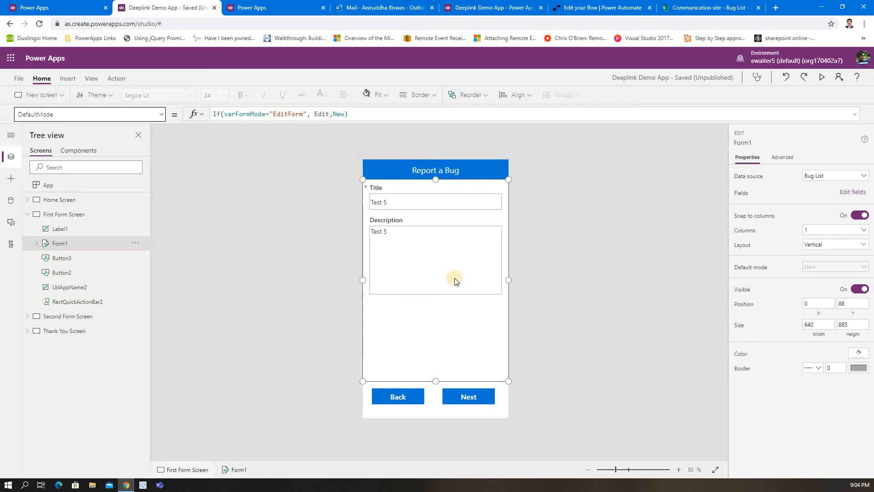
click(319, 116)
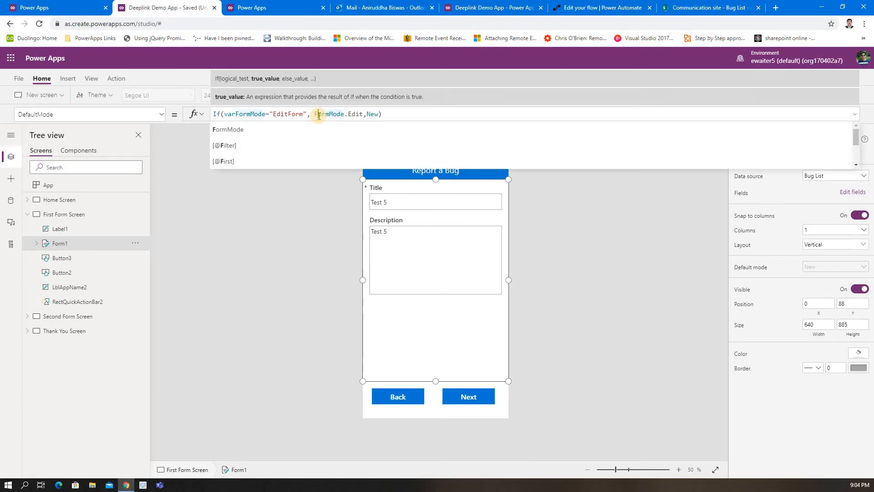
click(455, 331)
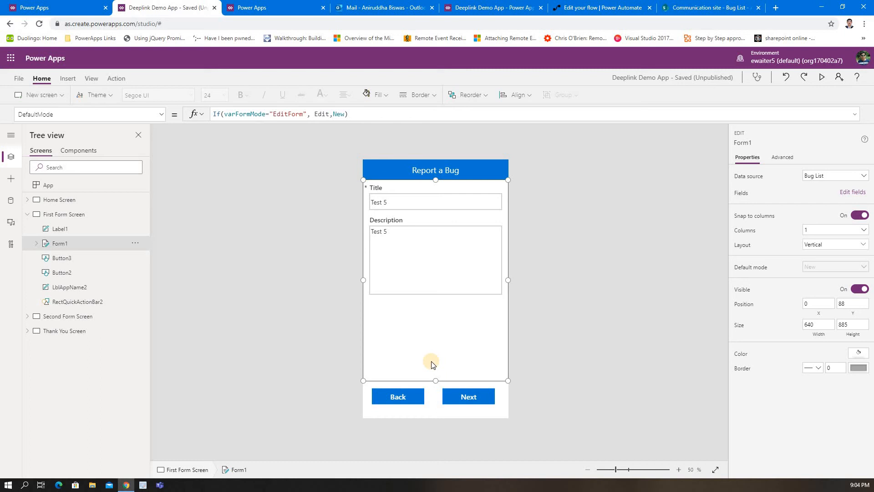
click(242, 114)
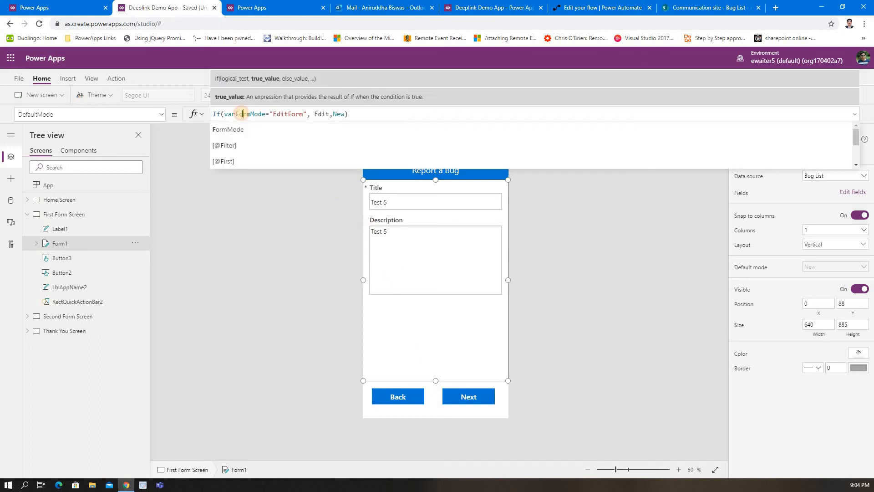
double_click(242, 113)
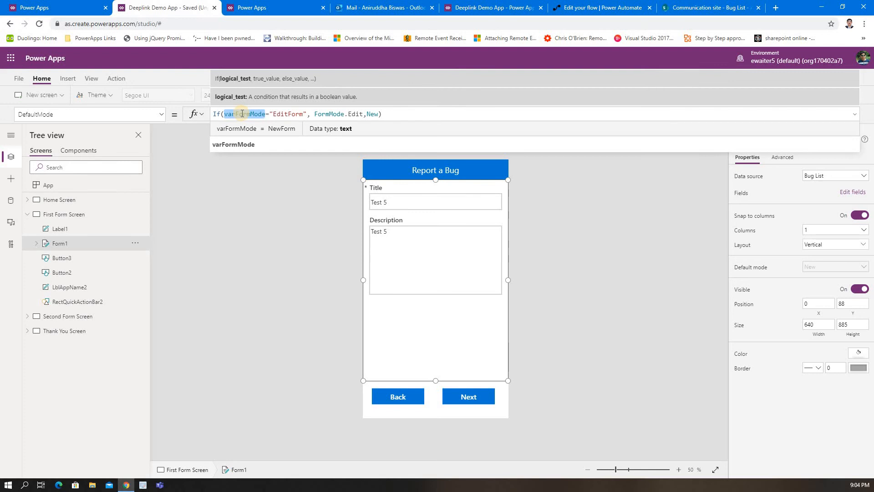
double_click(284, 114)
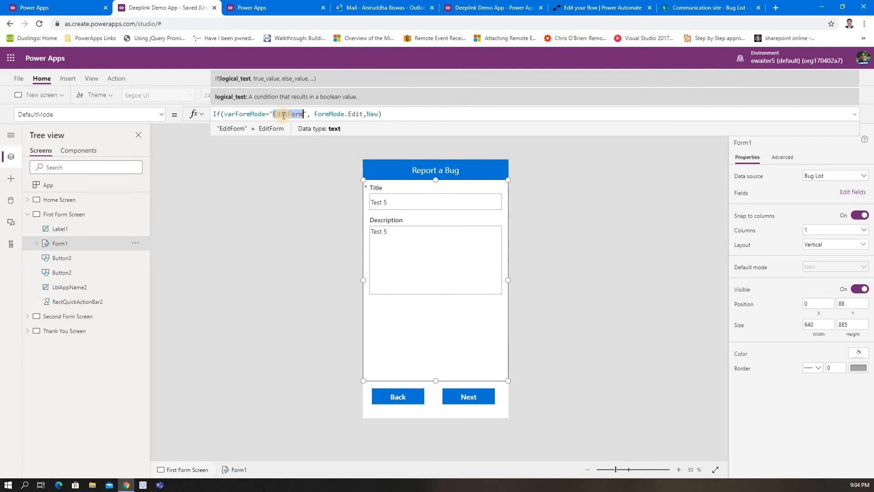
Review the App's OnStart formula again, focusing on Param("ItemID") and the setting of varFormMode to "EditForm"
click(63, 183)
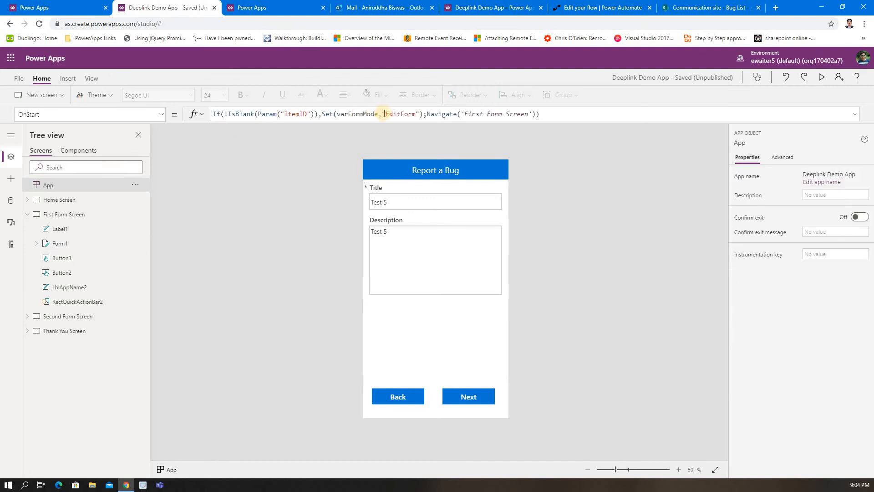
double_click(343, 114)
drag(258, 114, 314, 114)
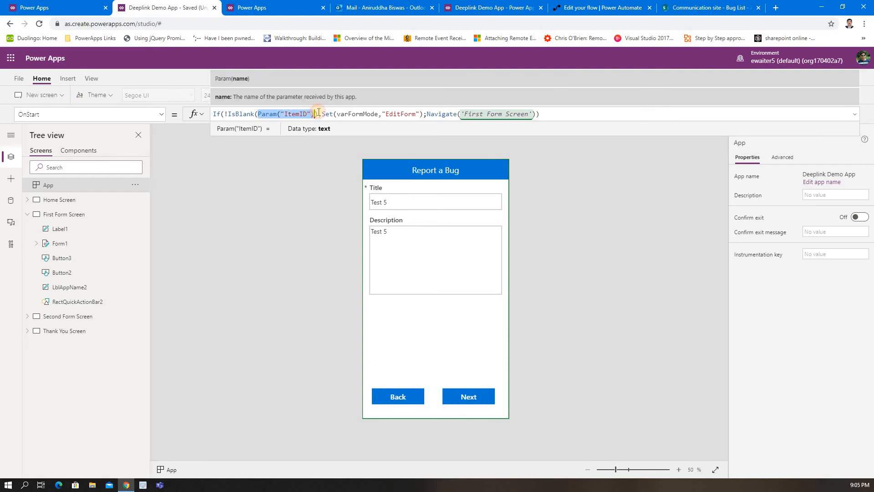
double_click(355, 116)
double_click(397, 114)
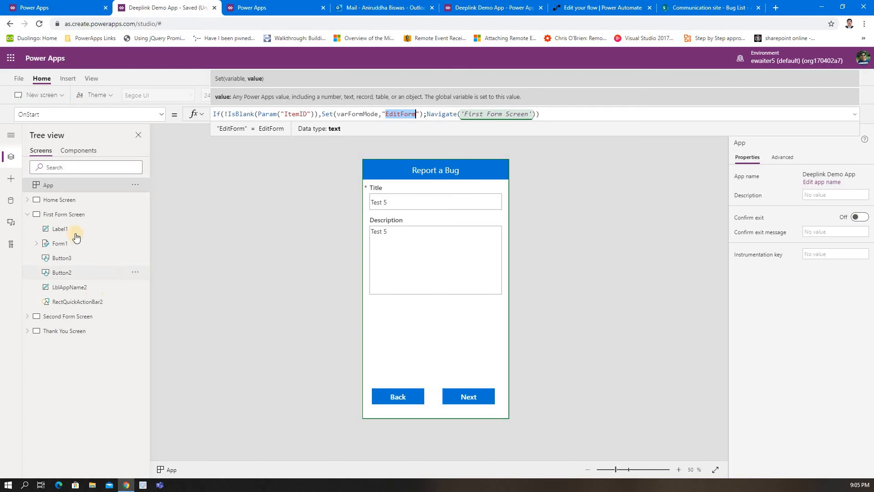
Return to Form1 on the First Form Screen and recheck the FormMode.Edit result in its DefaultMode formula
click(72, 217)
click(404, 321)
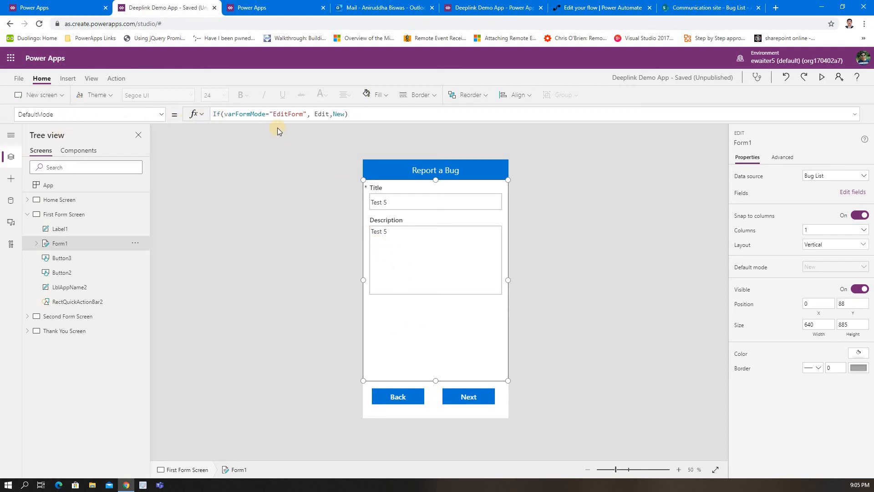
click(322, 115)
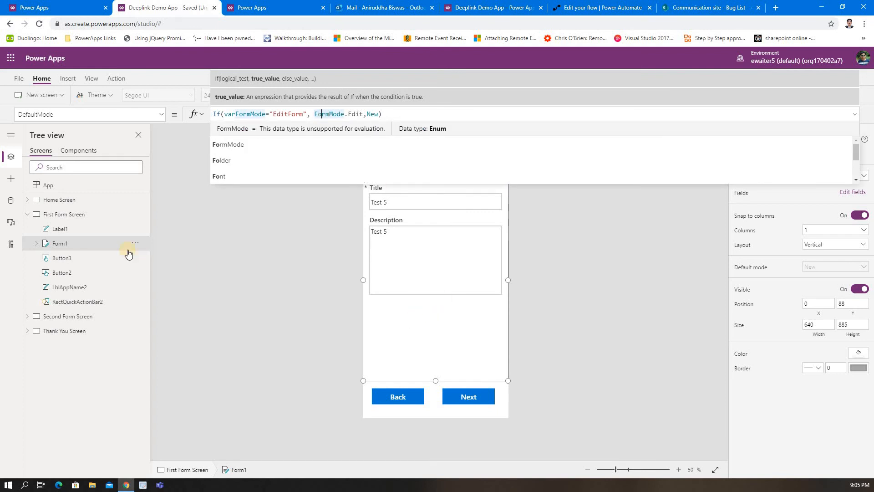
Examine Form1's Item formula, focusing on the LookUp source 'Bug List' and its ID condition
click(36, 243)
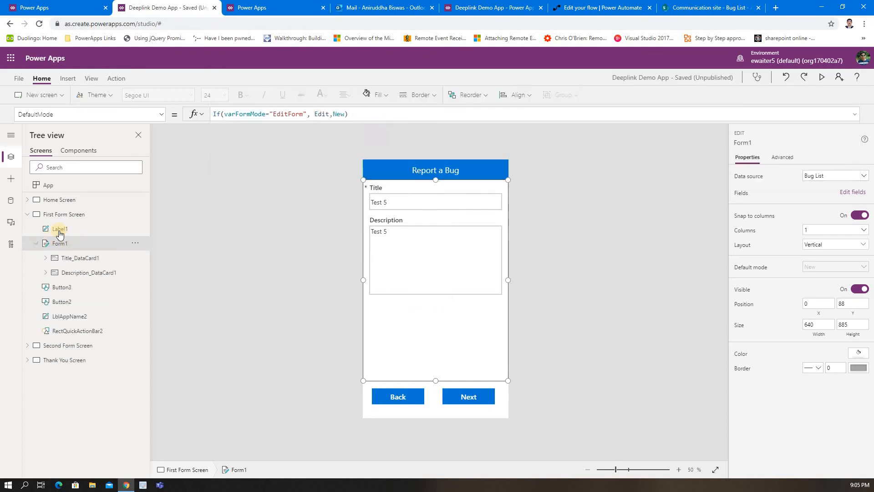
click(161, 116)
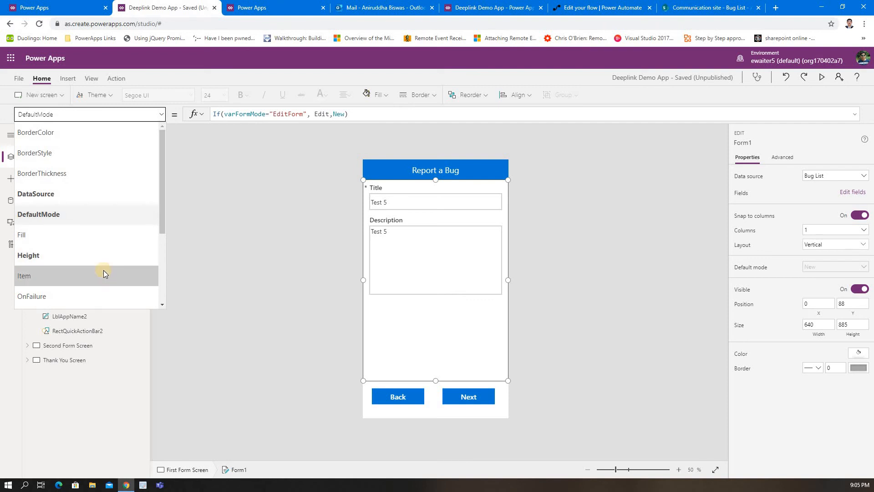
click(102, 230)
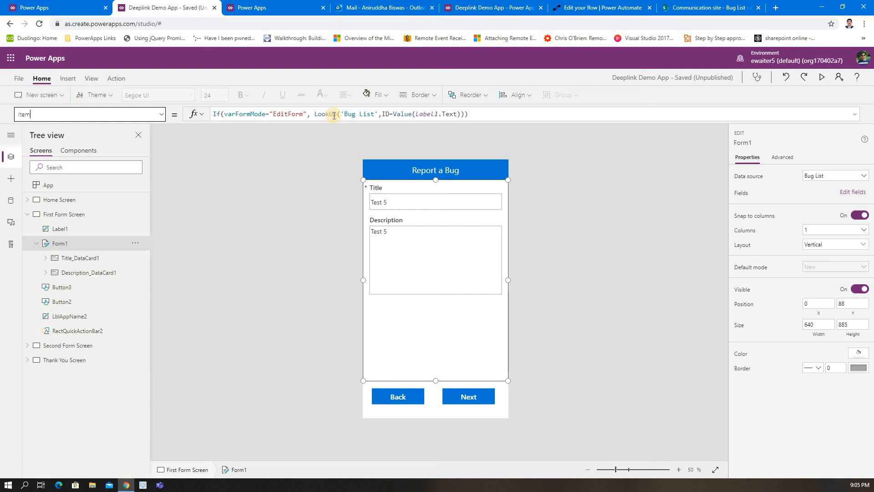
drag(345, 114, 377, 113)
double_click(386, 113)
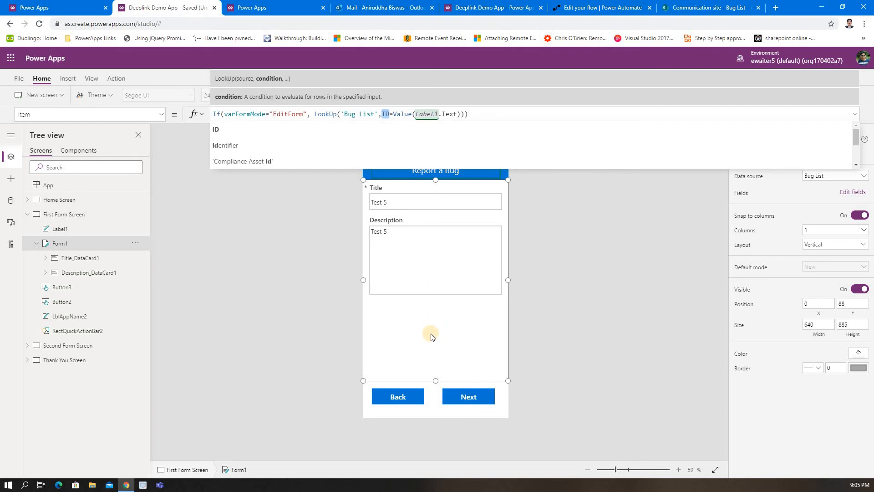
Open the Second Form Screen and show the Submit button's full OnSelect formula
click(27, 214)
click(53, 228)
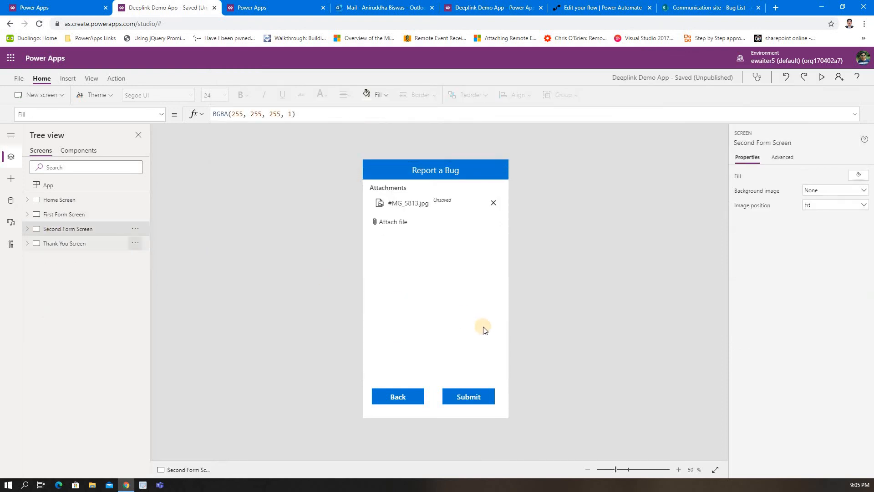
click(478, 353)
click(470, 396)
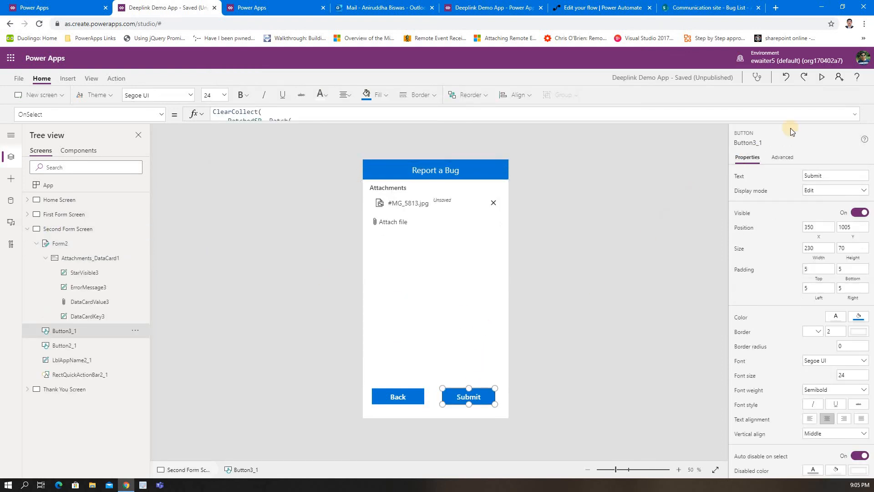
click(855, 114)
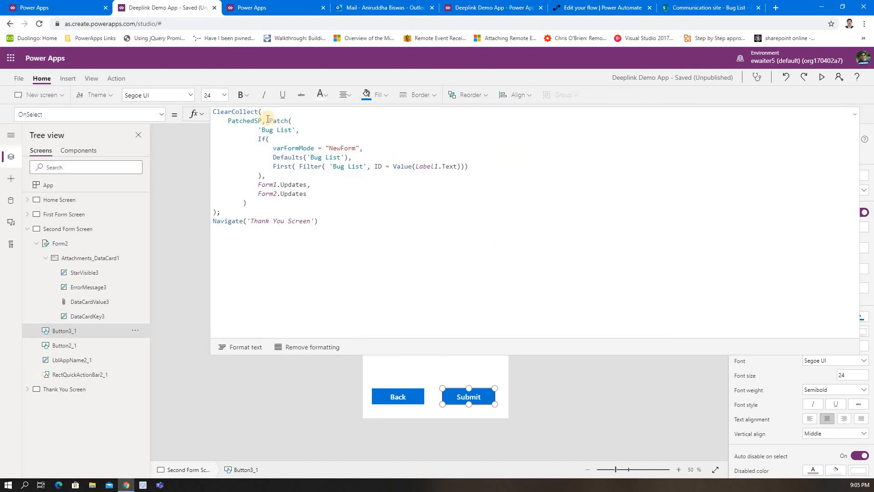
Examine the Submit button's Patch formula: the "NewForm" condition, the 'Bug List' record filter, and the Form1 and Form2 updates
click(280, 130)
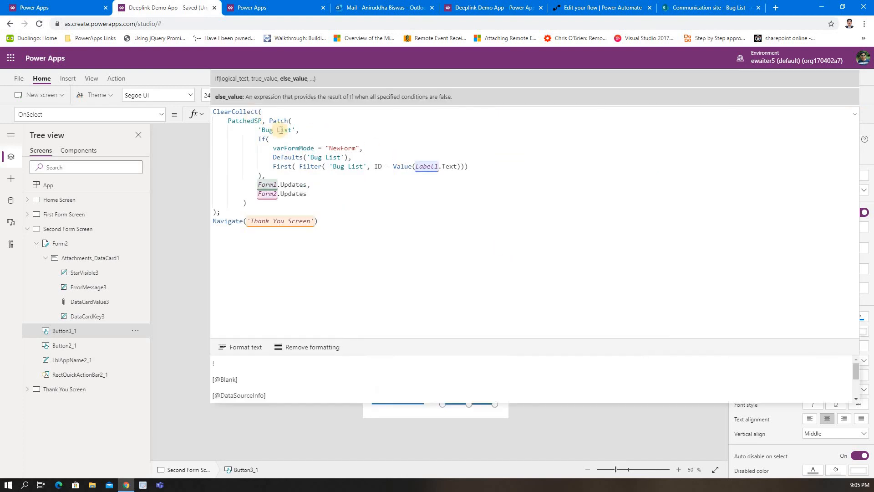
double_click(294, 148)
double_click(342, 148)
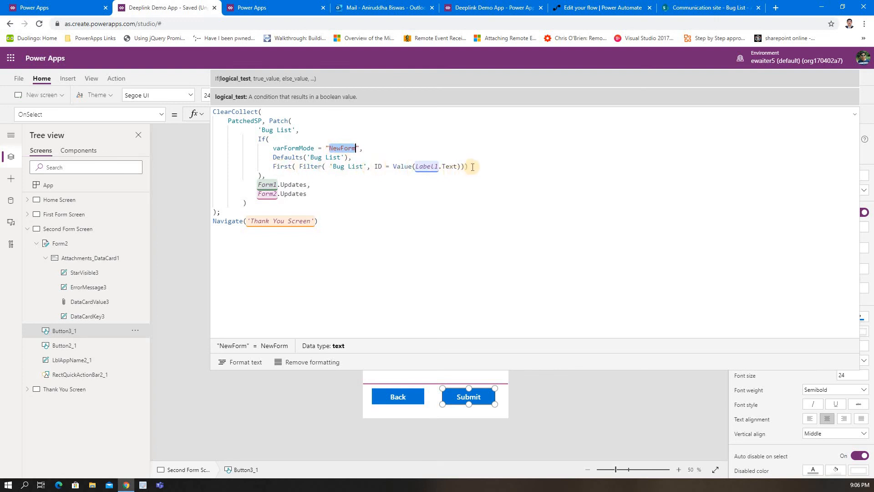
drag(274, 167, 483, 168)
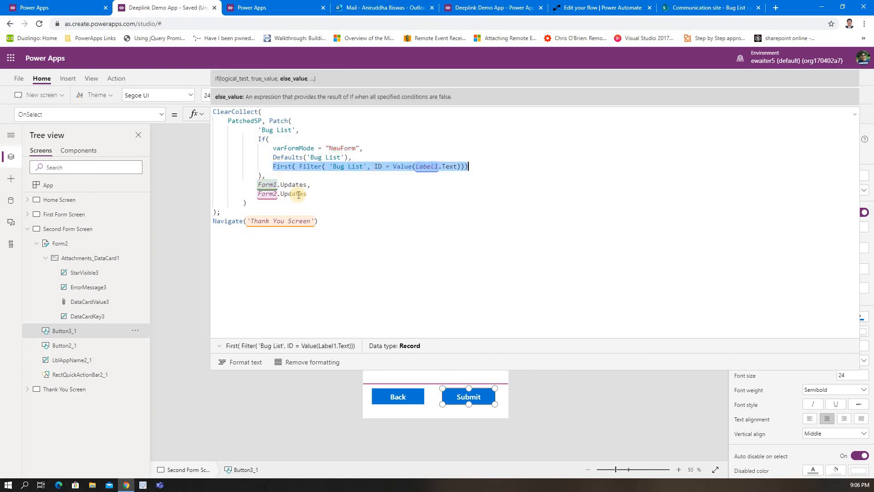
double_click(341, 148)
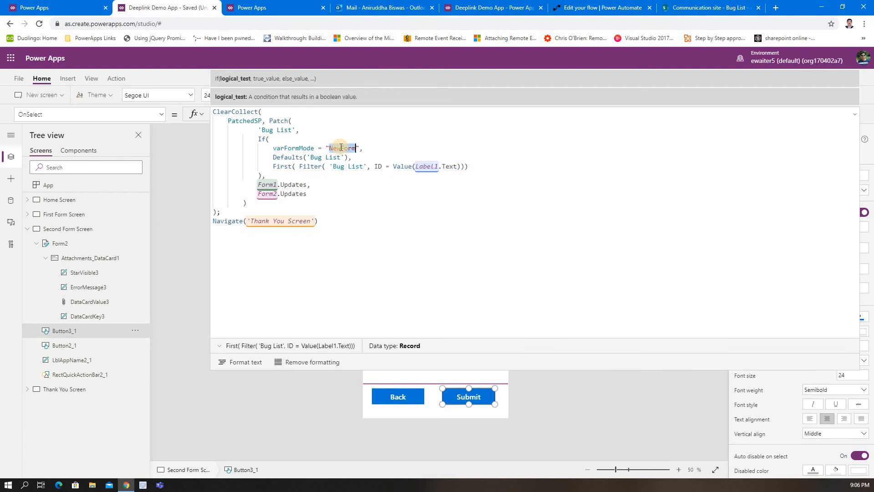
drag(313, 195, 257, 186)
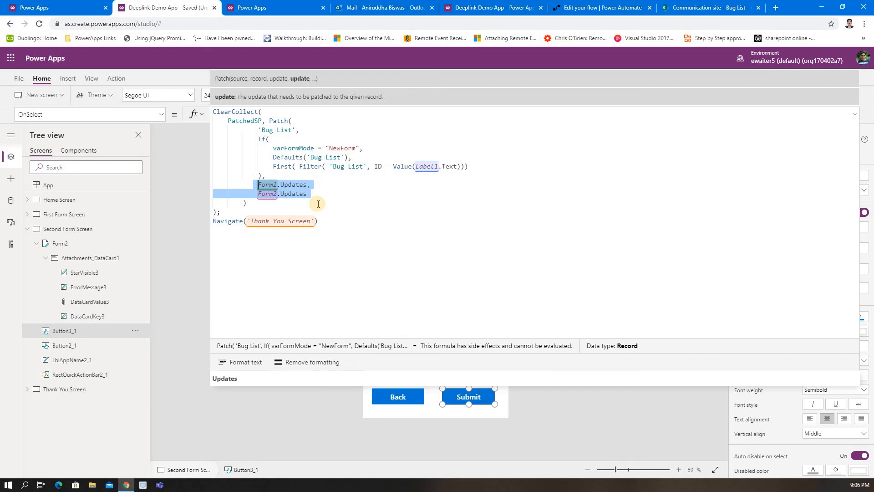
click(258, 138)
shift+click(272, 174)
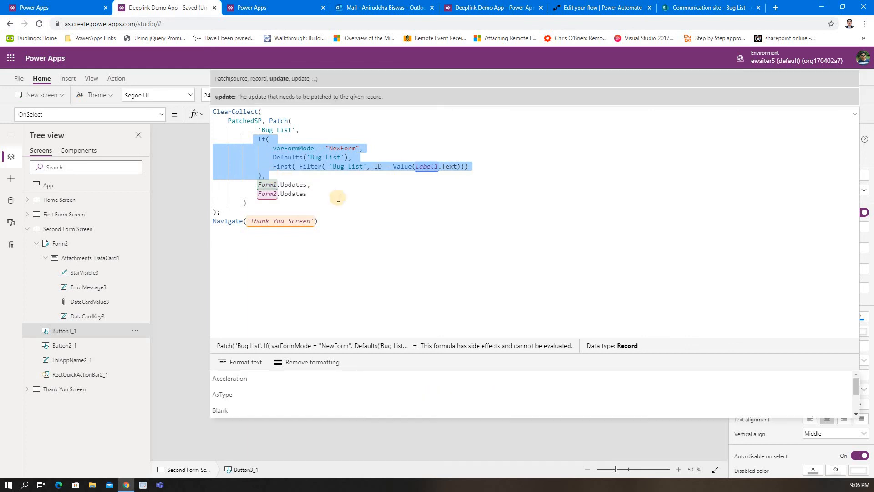